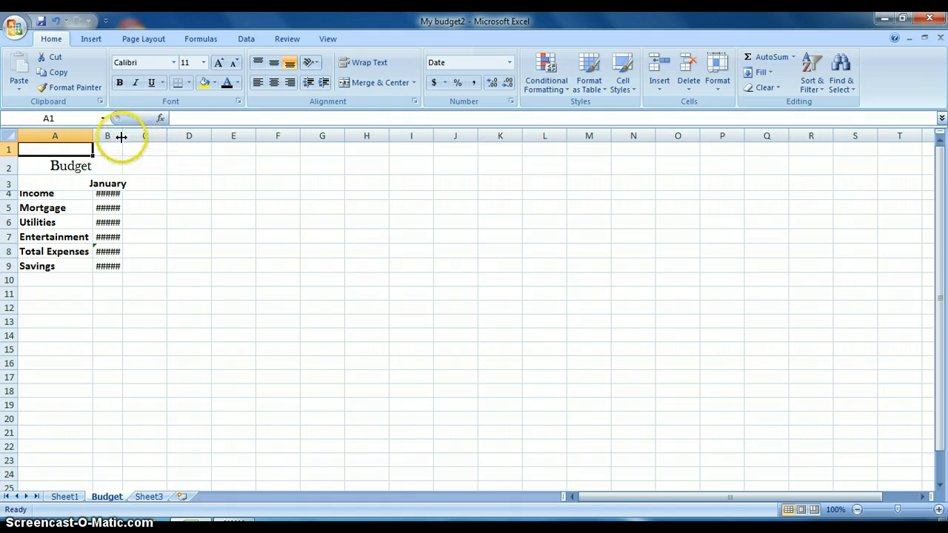
Step: Widen column B to fit its amounts and auto-fit the height of row 4
{"action": "mouse_move", "coordinate": [121, 138]}
{"action": "left_mouse_down"}
{"action": "mouse_move", "coordinate": [132, 139]}
{"action": "mouse_move", "coordinate": [123, 137]}
{"action": "left_mouse_up"}
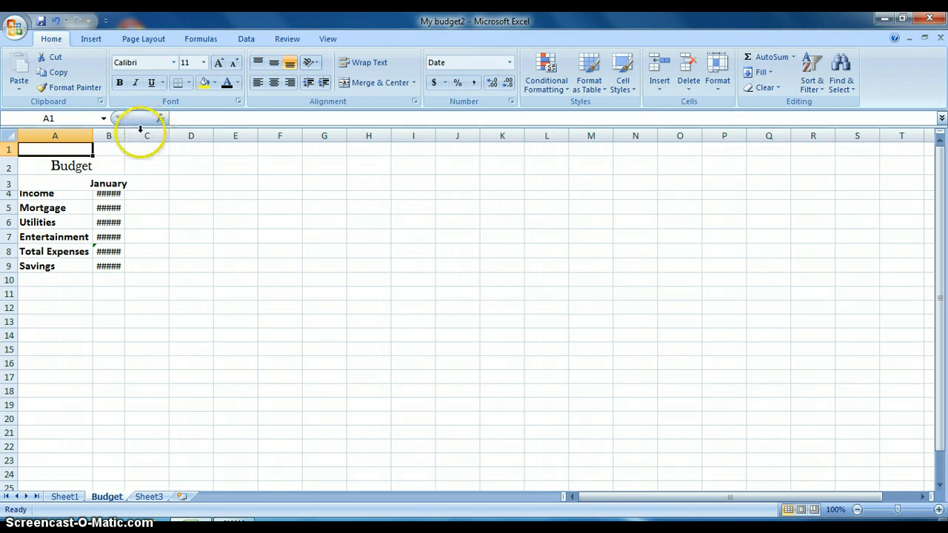
{"action": "double_click", "coordinate": [125, 136]}
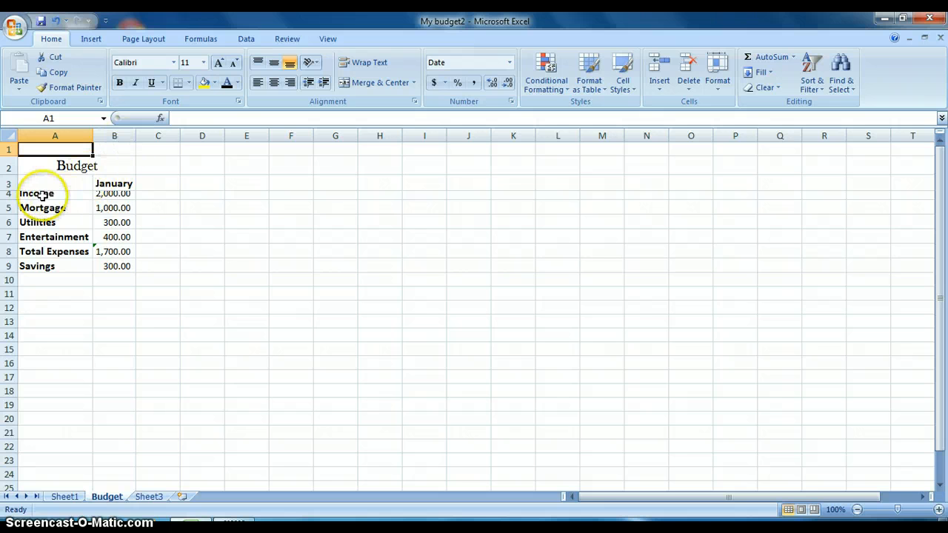
{"action": "double_click", "coordinate": [10, 197]}
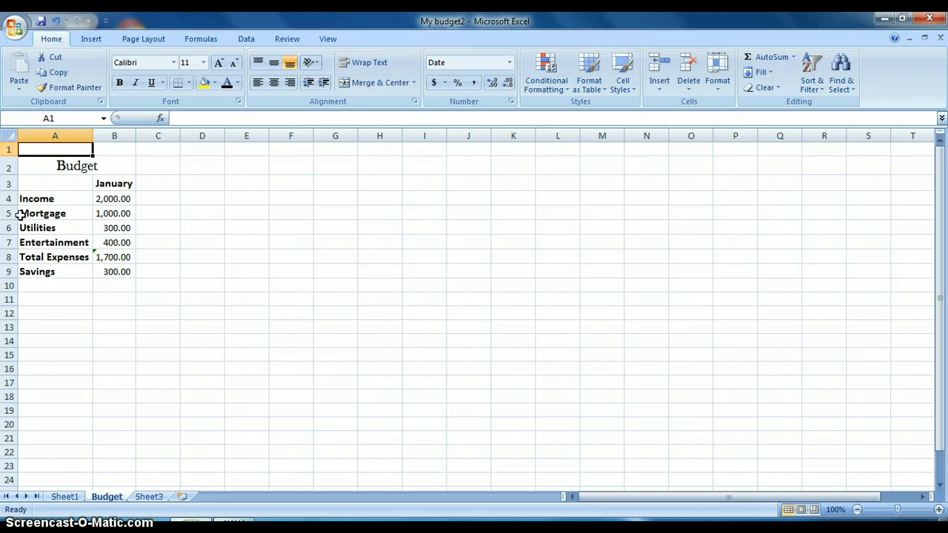
{"action": "left_click", "coordinate": [22, 213]}
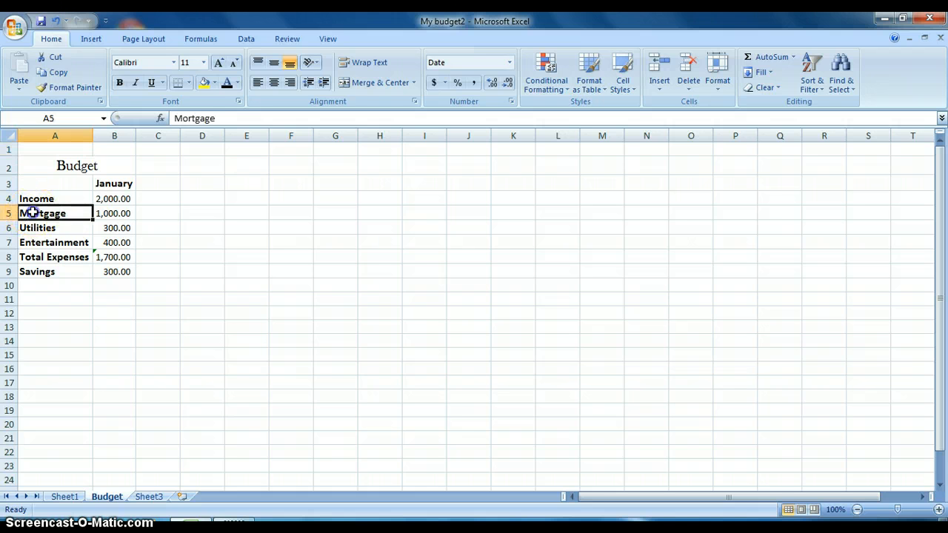
{"action": "left_click", "coordinate": [108, 199]}
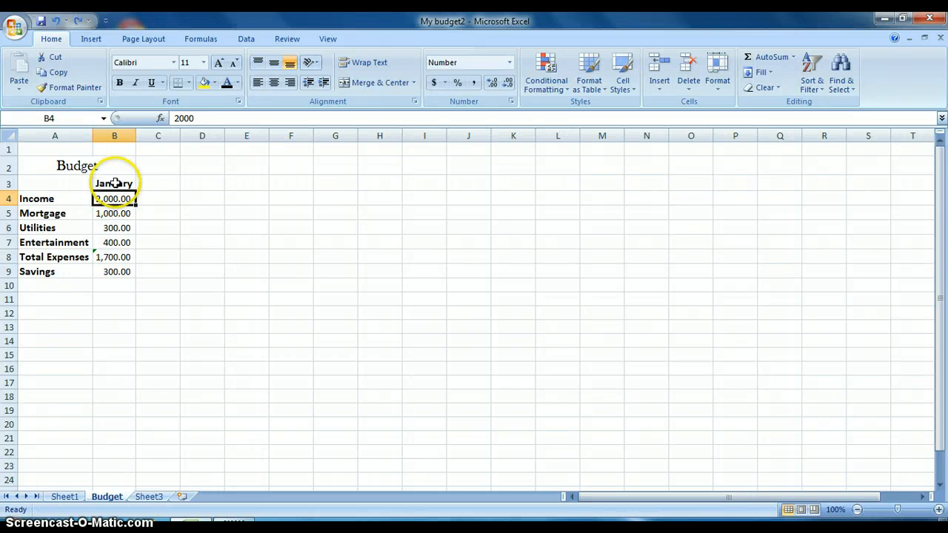
{"action": "left_click", "coordinate": [118, 183]}
{"action": "left_click", "coordinate": [67, 200]}
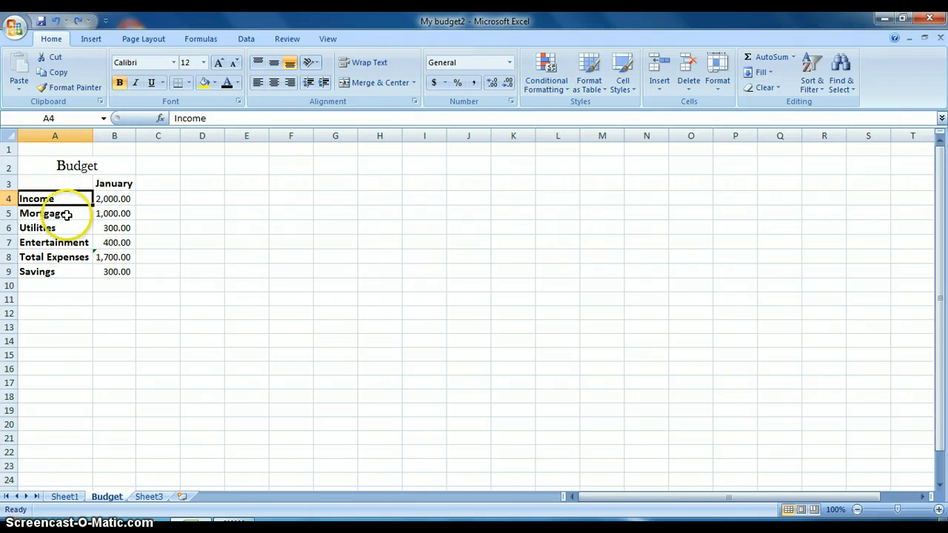
Step: Re-enter the label in A8 as "Total" and "Expenses" on two separate lines within the cell
{"action": "left_click", "coordinate": [58, 255]}
{"action": "key", "text": "BackSpace"}
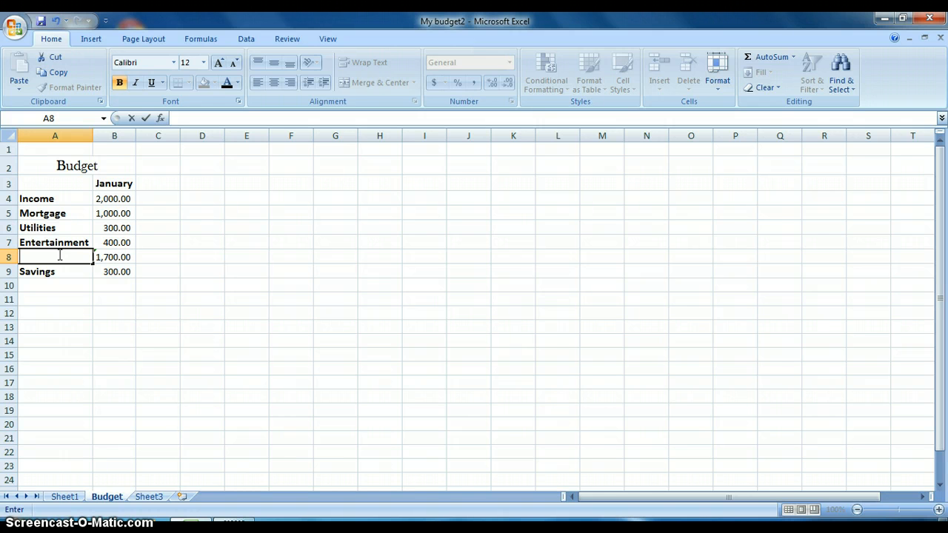
{"action": "type", "text": "Total"}
{"action": "key", "text": "Return"}
{"action": "key", "text": "BackSpace"}
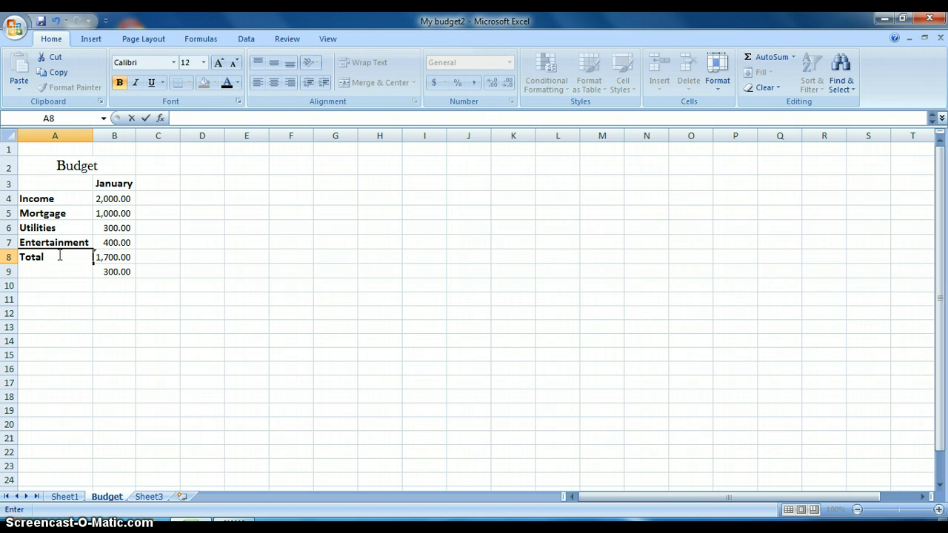
{"action": "type", "text": "Expenses"}
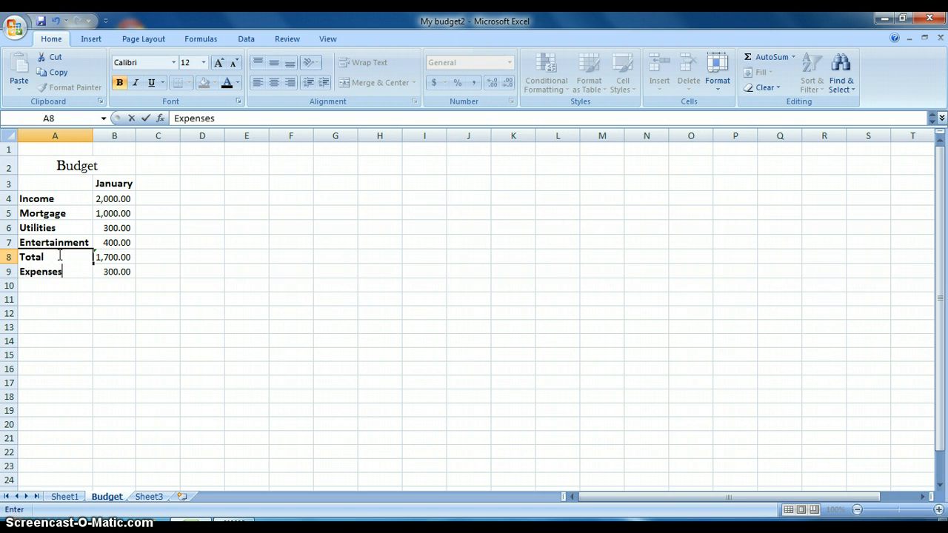
{"action": "key", "text": "Return"}
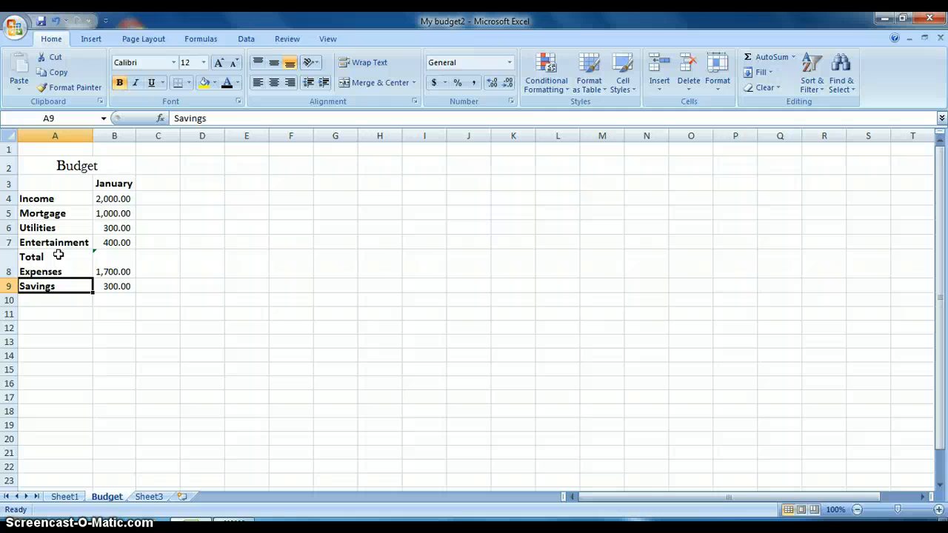
{"action": "left_click", "coordinate": [111, 198]}
{"action": "left_click", "coordinate": [111, 260]}
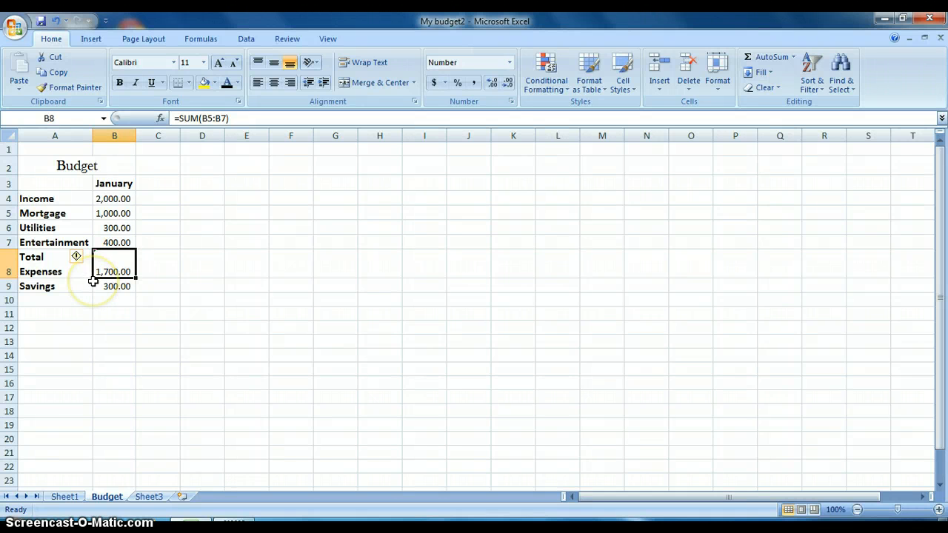
Step: Enter the formula =2+2 in a blank column A cell below the budget table
{"action": "left_click", "coordinate": [40, 357]}
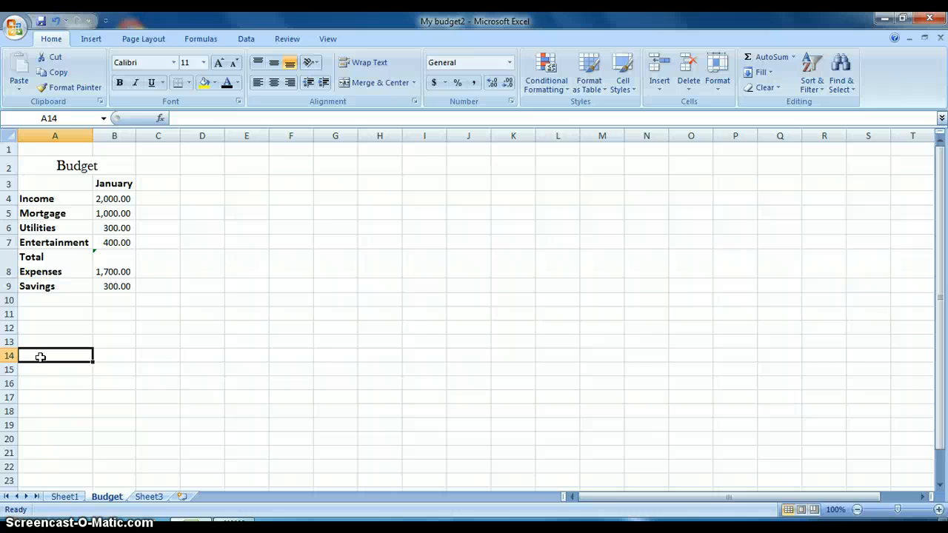
{"action": "type", "text": "=2+2"}
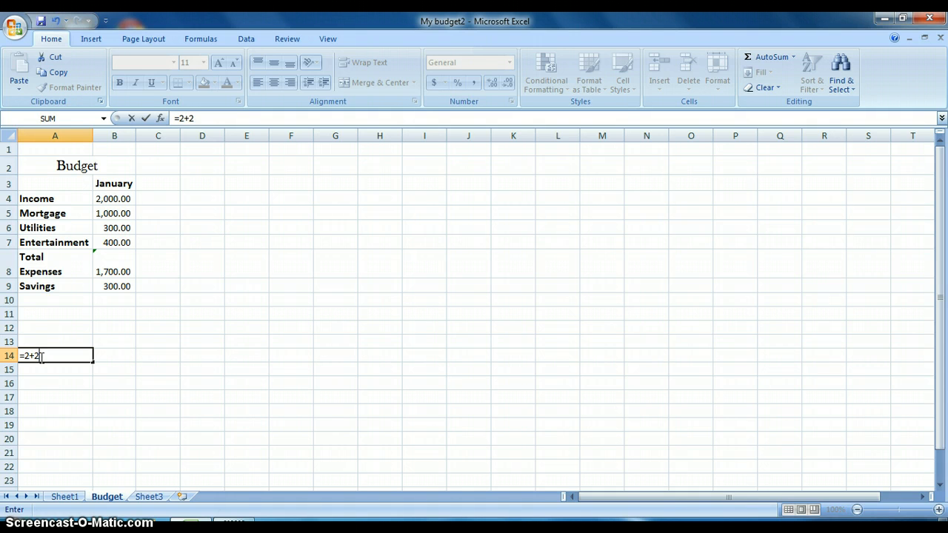
{"action": "key", "text": "Return"}
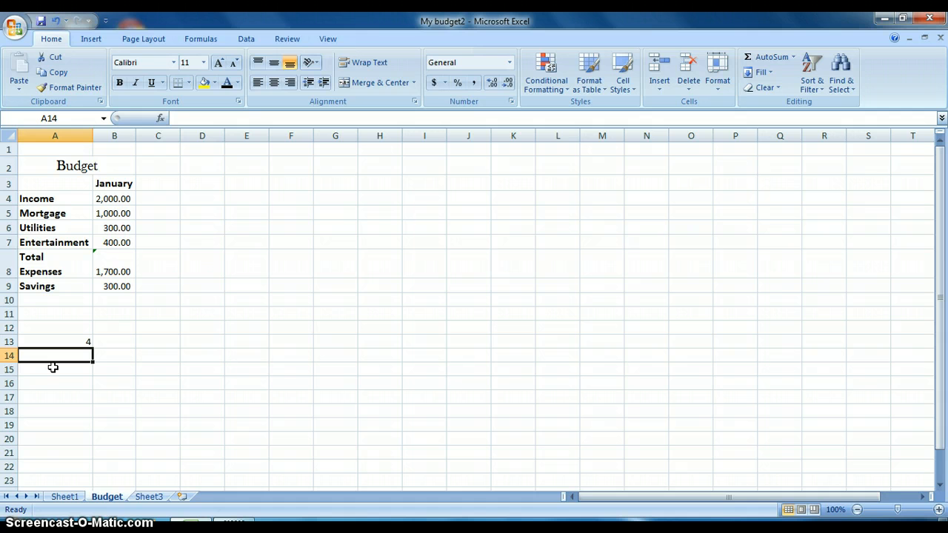
Step: Add the January mortgage and utilities amounts in A14 with the formula =B5+B6, and reselect the cell to review it
{"action": "type", "text": "="}
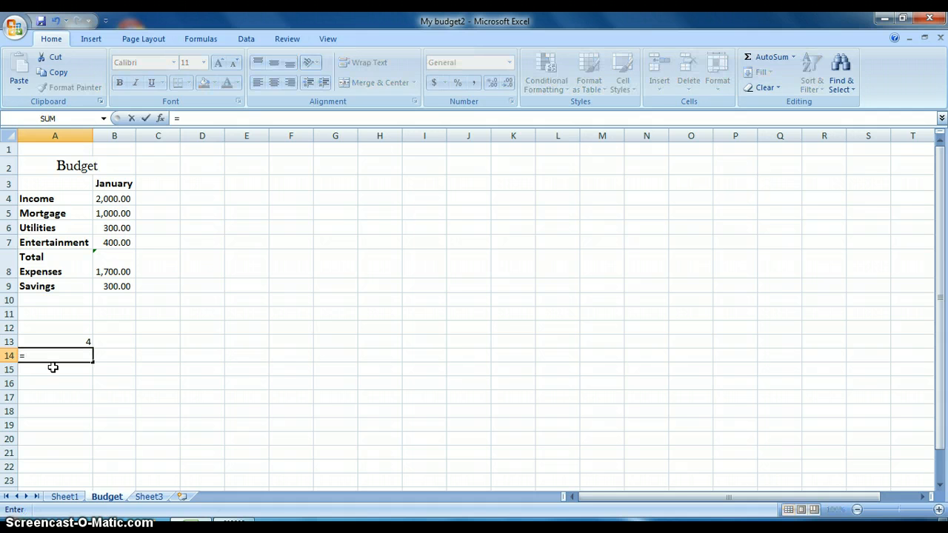
{"action": "left_click", "coordinate": [108, 214]}
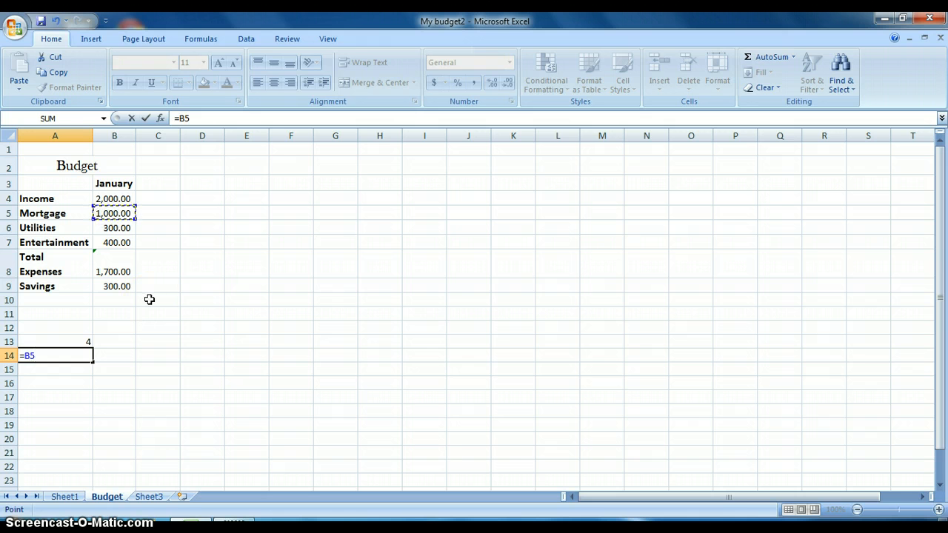
{"action": "type", "text": "+"}
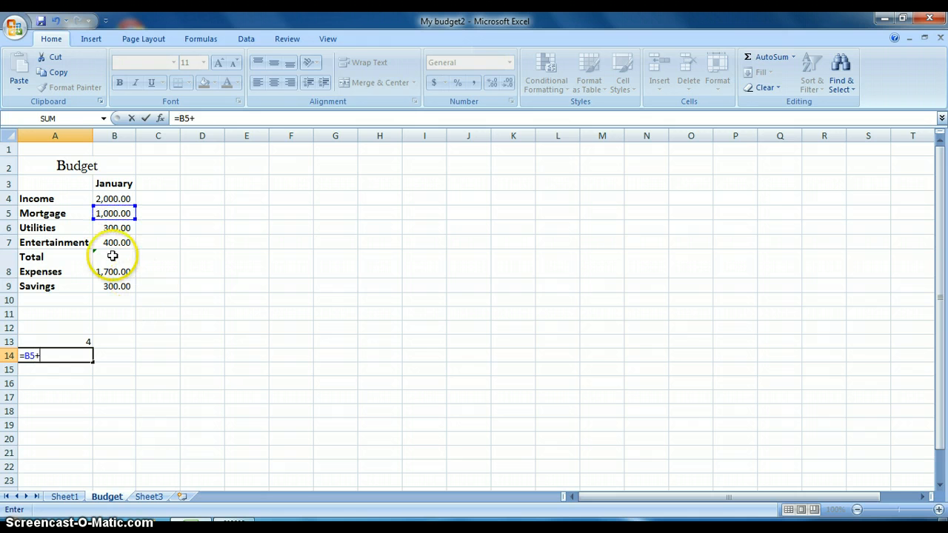
{"action": "left_click", "coordinate": [115, 229]}
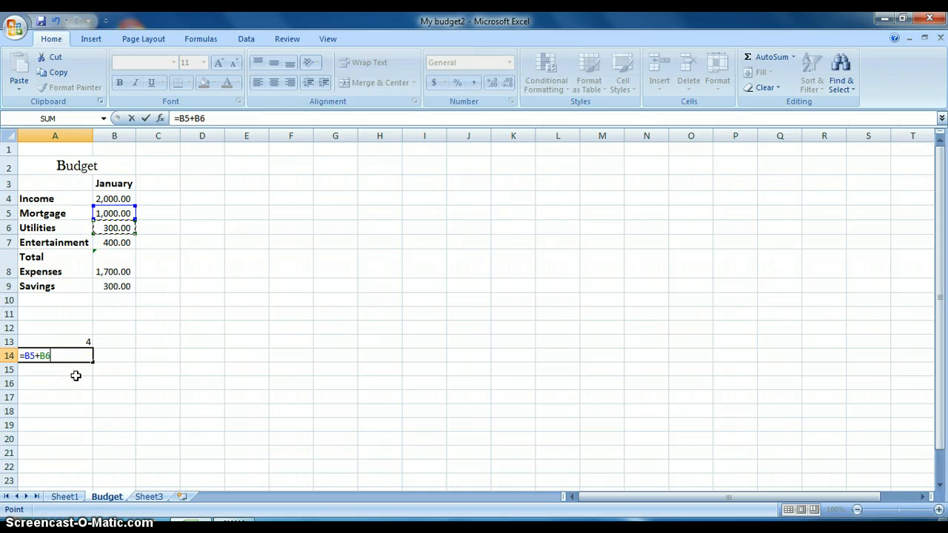
{"action": "key", "text": "Return"}
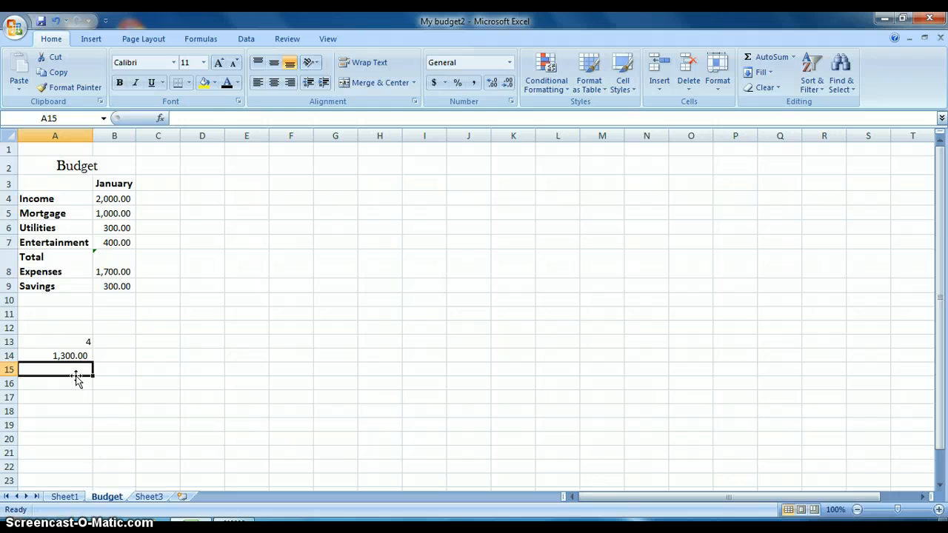
{"action": "left_click", "coordinate": [76, 356]}
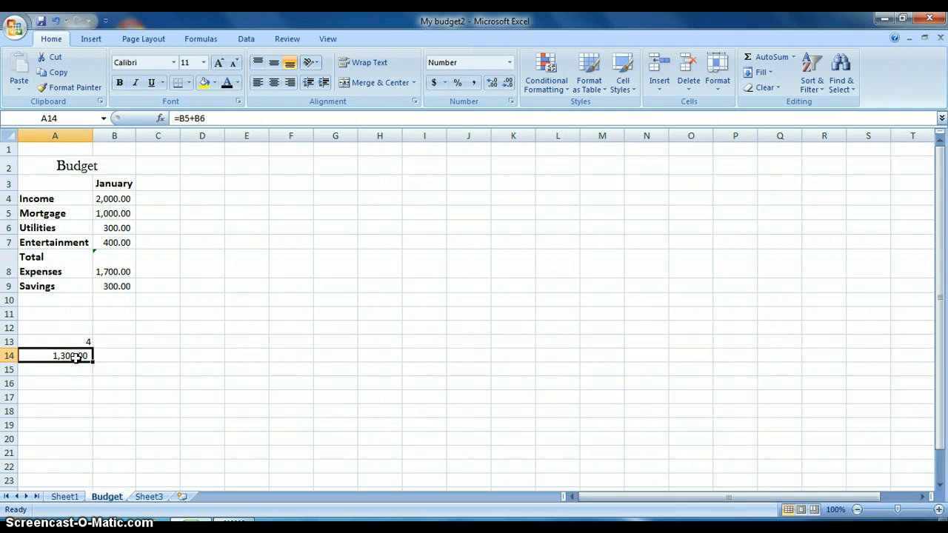
Step: Set the January utilities amount in B6 to 400 and check the formula cell A14
{"action": "left_click", "coordinate": [120, 228]}
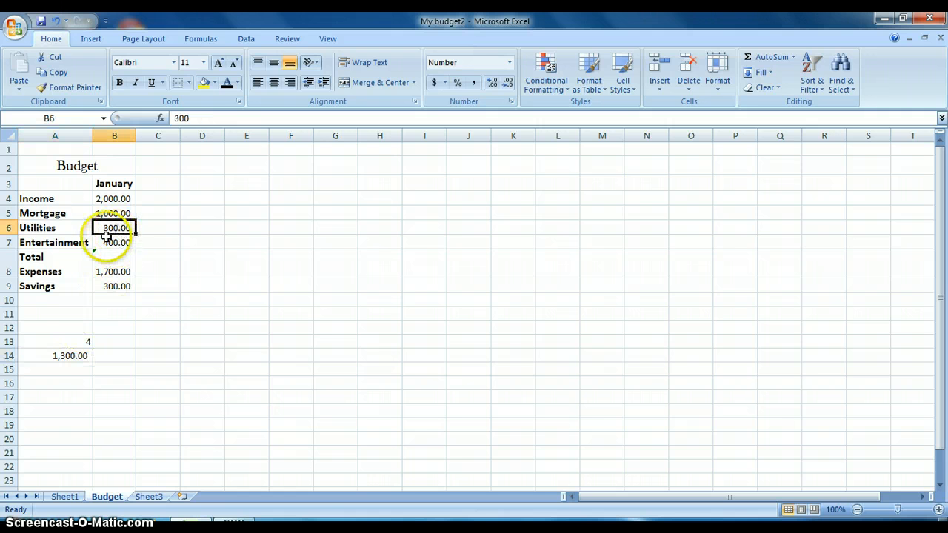
{"action": "double_click", "coordinate": [107, 228]}
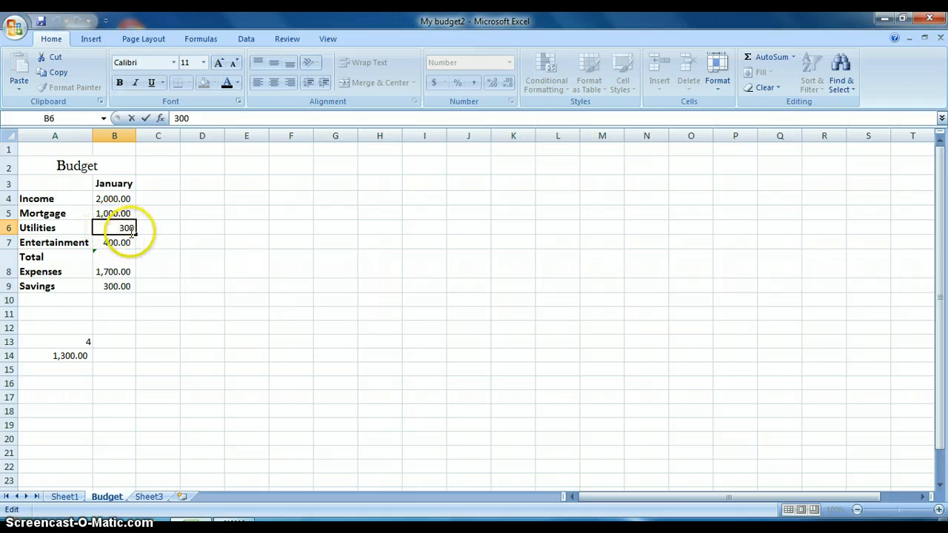
{"action": "key", "text": "BackSpace"}
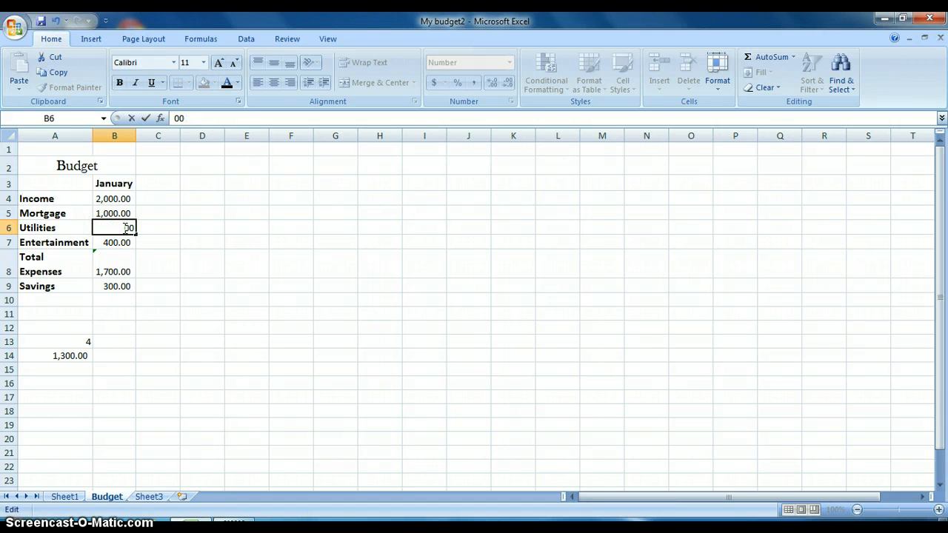
{"action": "type", "text": "4"}
{"action": "key", "text": "Return"}
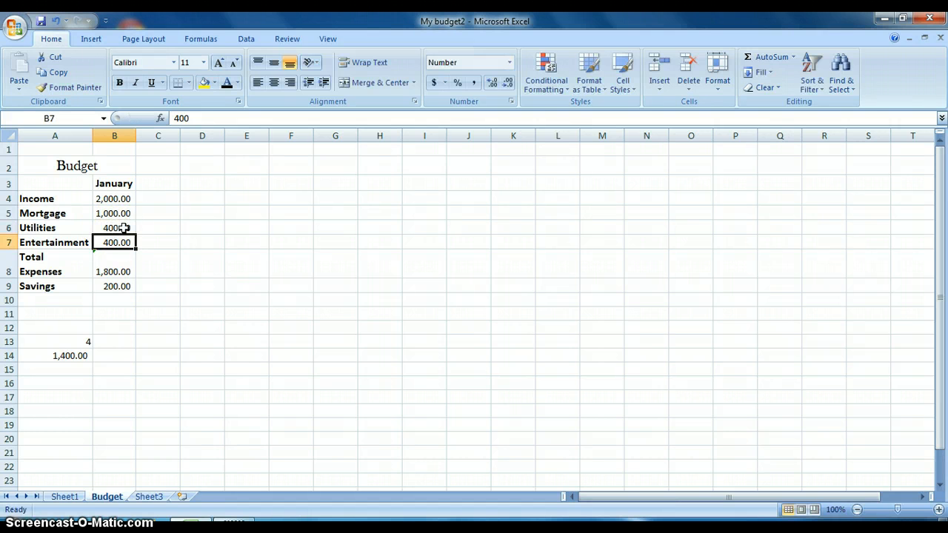
{"action": "left_click", "coordinate": [59, 355]}
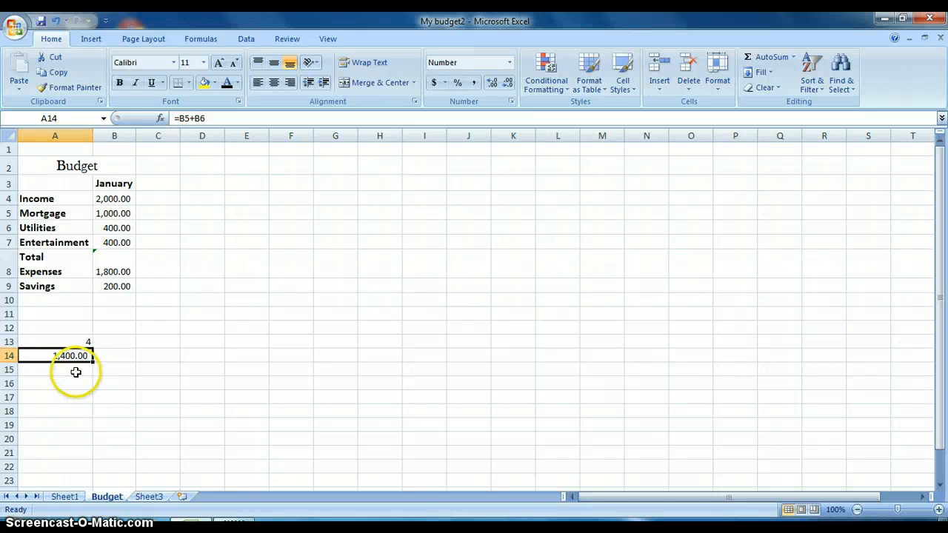
Step: Enter the formula =sum(A13+A14) in A15
{"action": "left_click", "coordinate": [68, 370]}
{"action": "type", "text": "="}
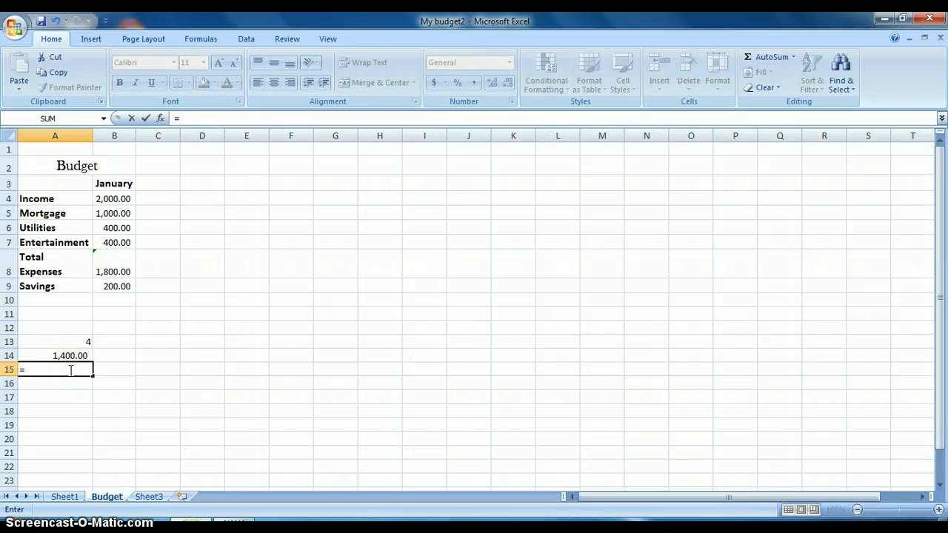
{"action": "type", "text": "sum("}
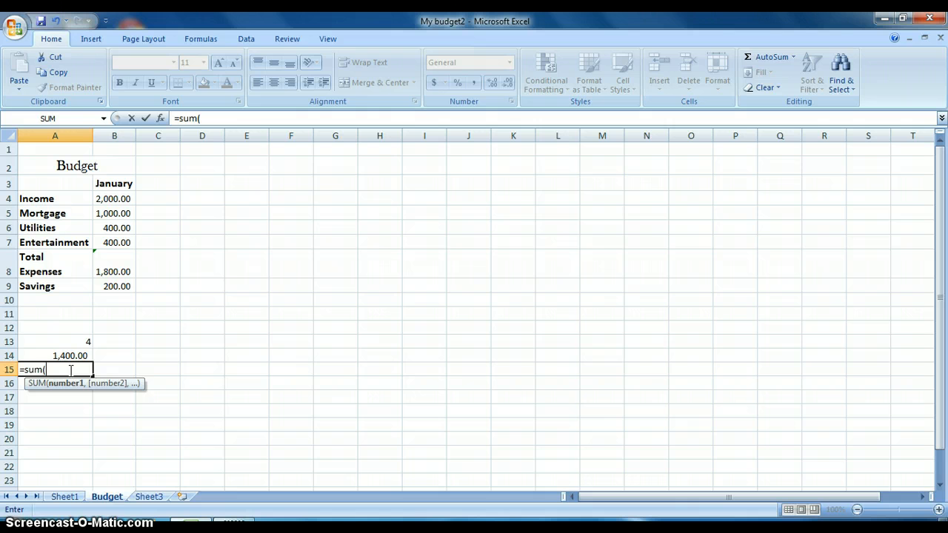
{"action": "left_click", "coordinate": [73, 343]}
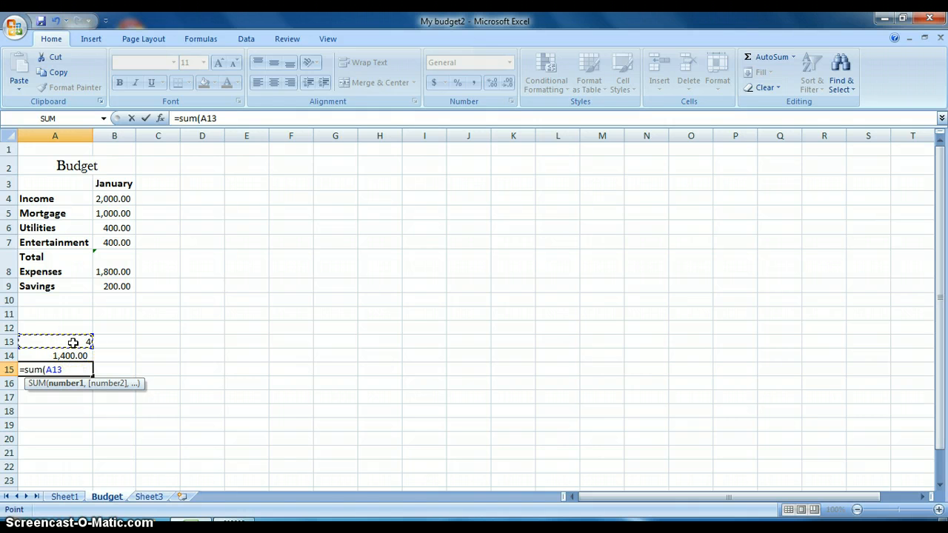
{"action": "type", "text": "+"}
{"action": "left_click", "coordinate": [80, 356]}
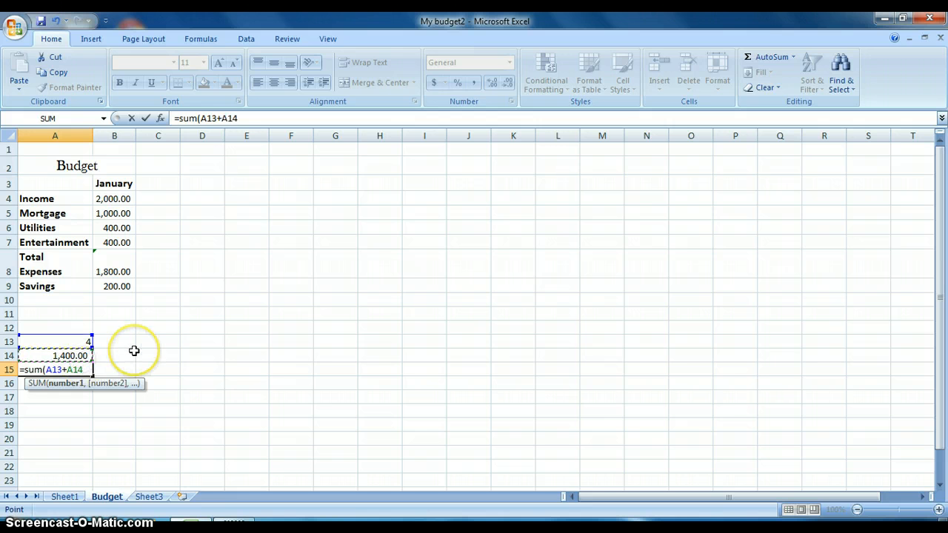
{"action": "type", "text": ")"}
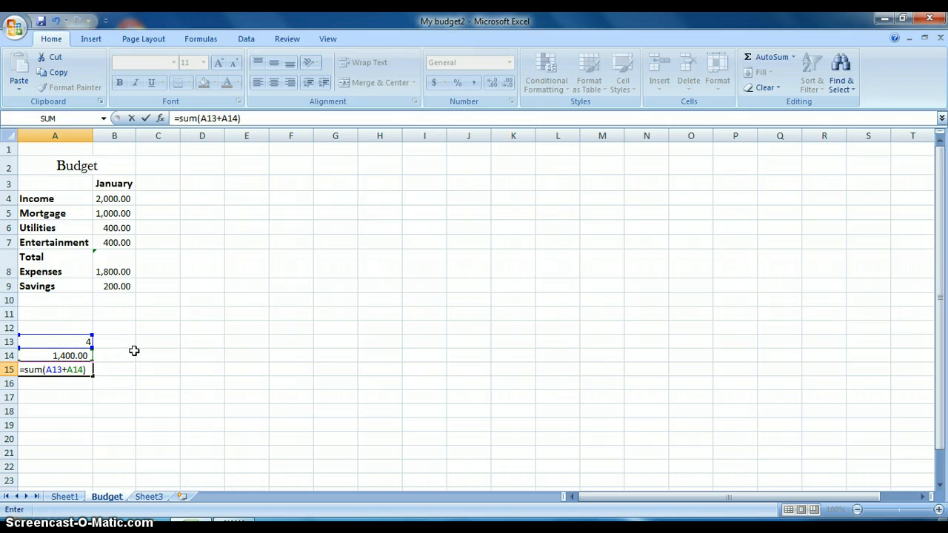
{"action": "key", "text": "Return"}
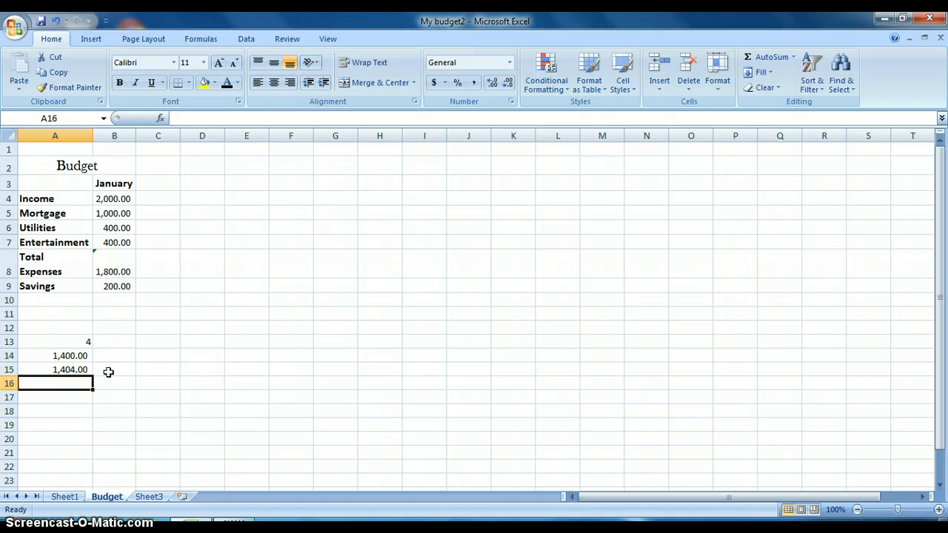
Step: Use AutoSum in A16 to total the range A13:A15
{"action": "left_click", "coordinate": [766, 59]}
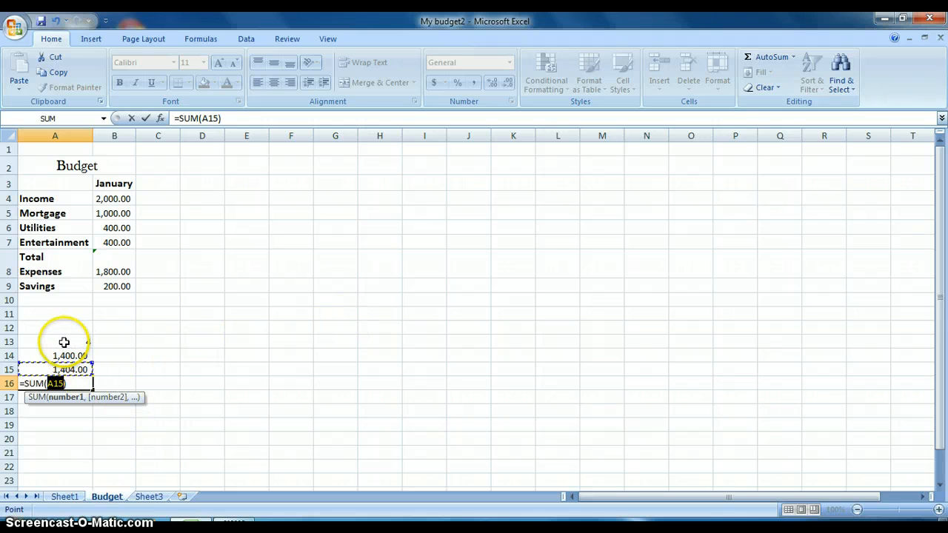
{"action": "left_click_drag", "start_coordinate": [66, 341], "coordinate": [59, 367]}
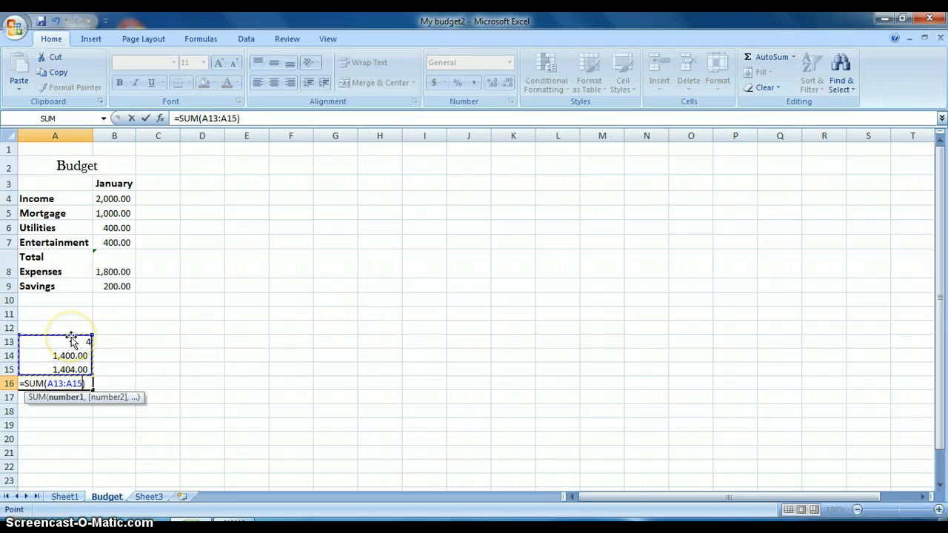
{"action": "key", "text": "Return"}
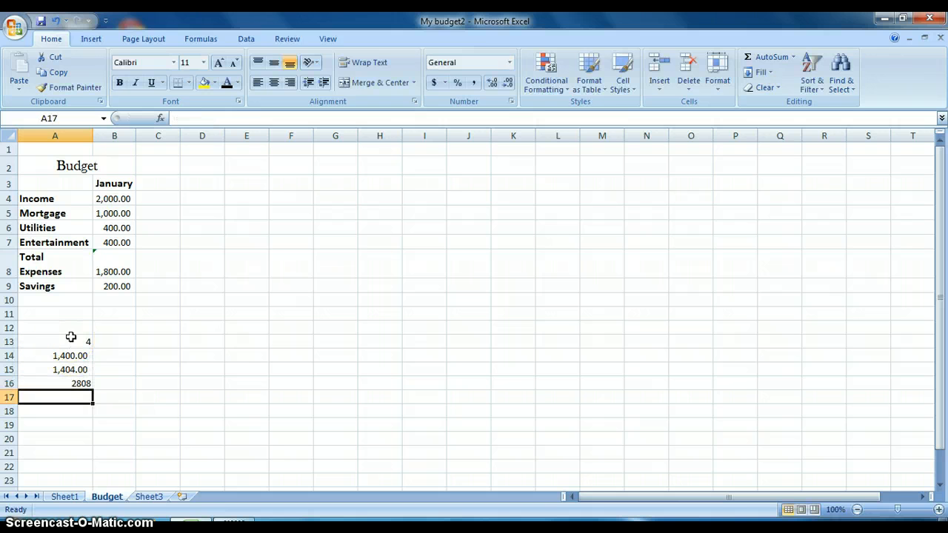